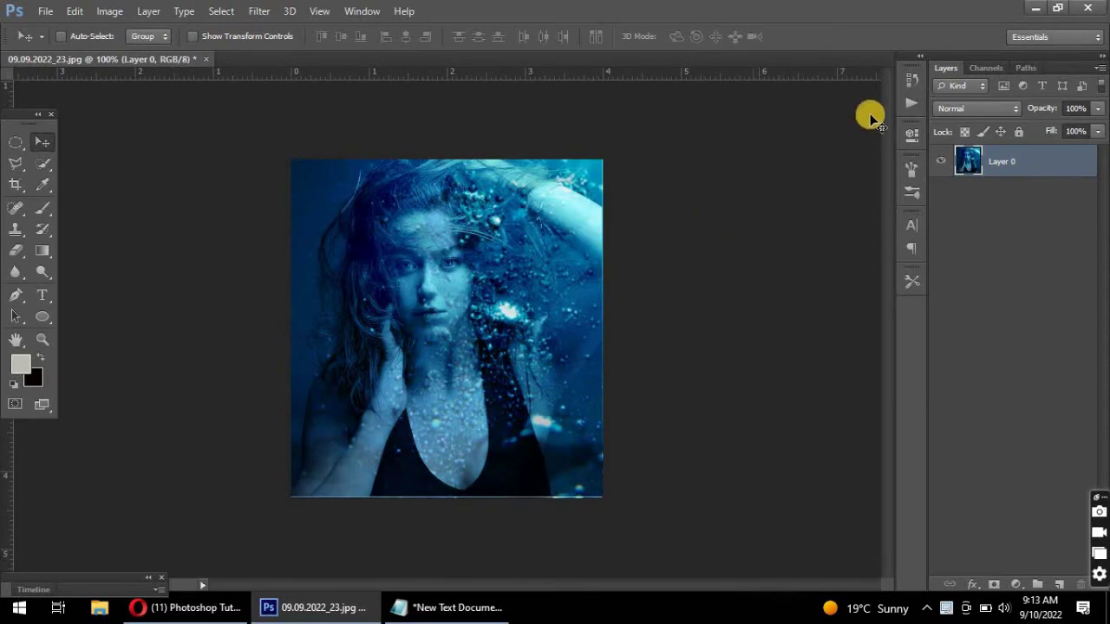
Minimize Photoshop after previewing the finished blue underwater portrait to reveal the desktop
click(1036, 7)
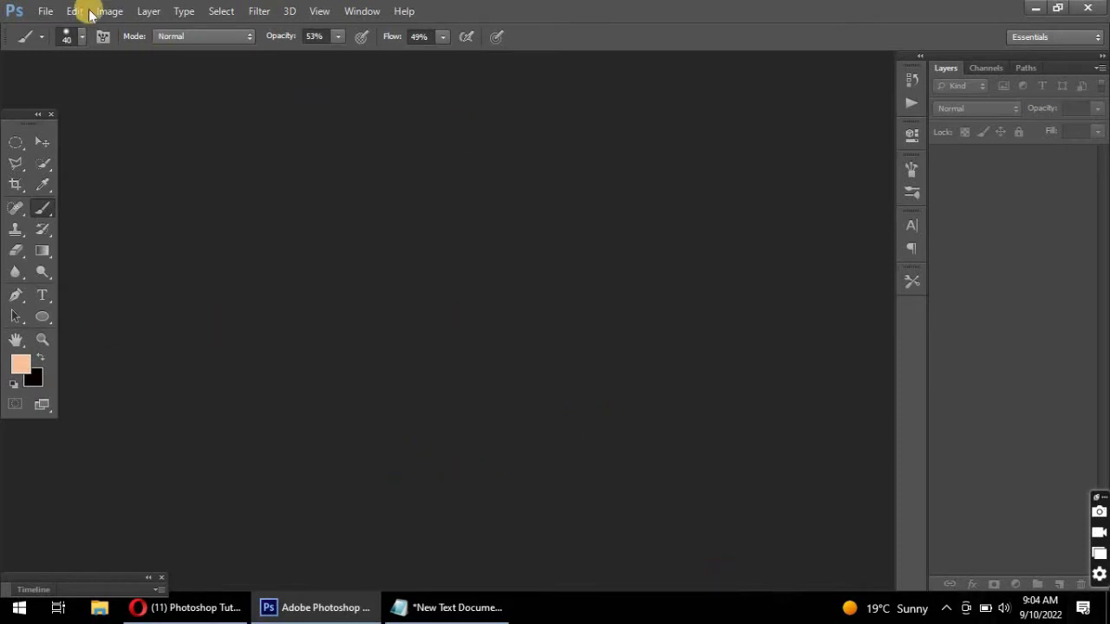
Open the woman portrait image via File > Open
click(42, 13)
click(80, 42)
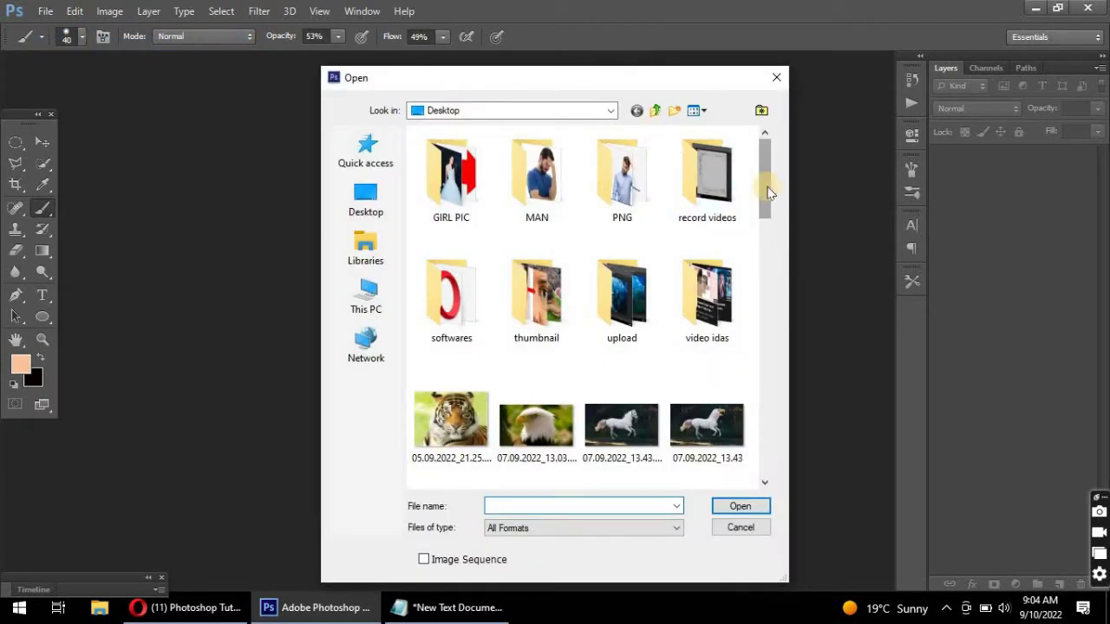
drag(770, 193, 780, 348)
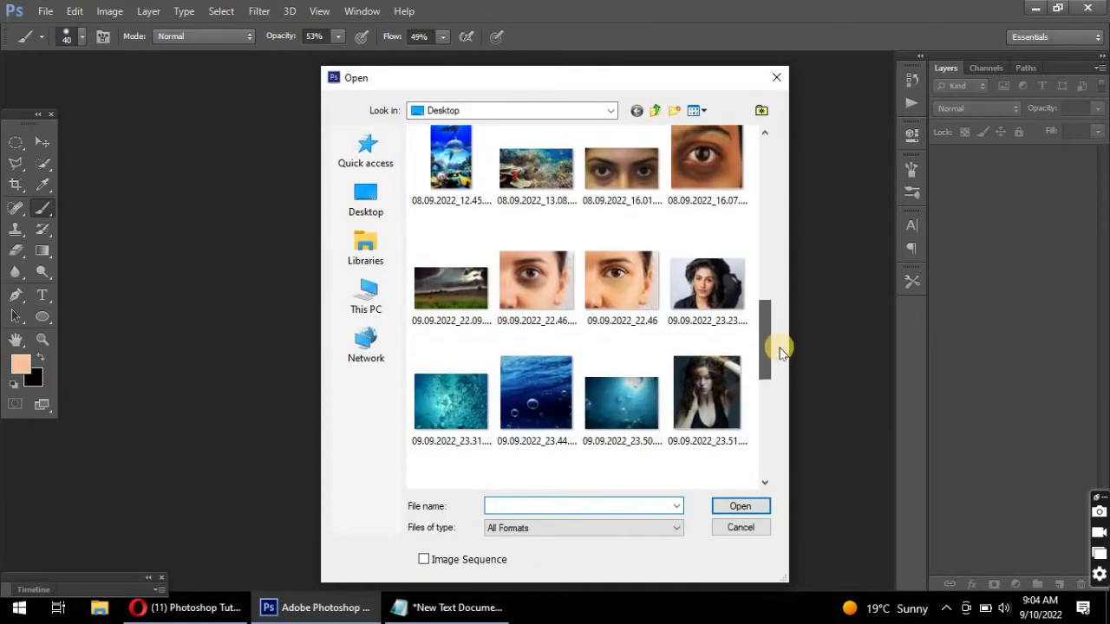
double_click(703, 394)
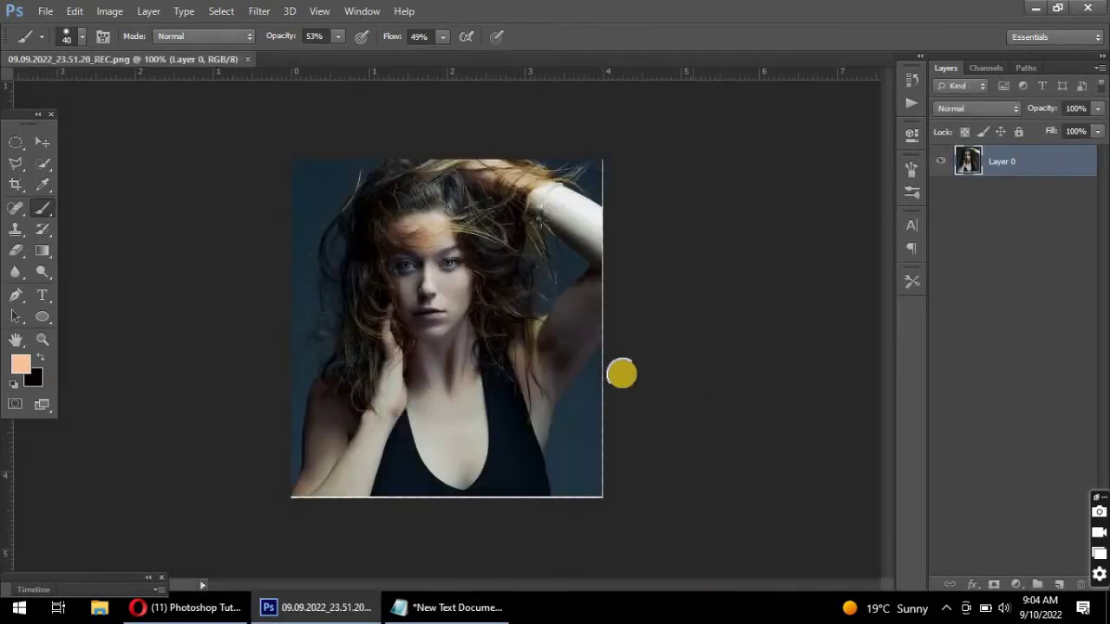
Open the underwater bubbles image 09.09.2022_23.50.36_REC.png as a second document
click(45, 11)
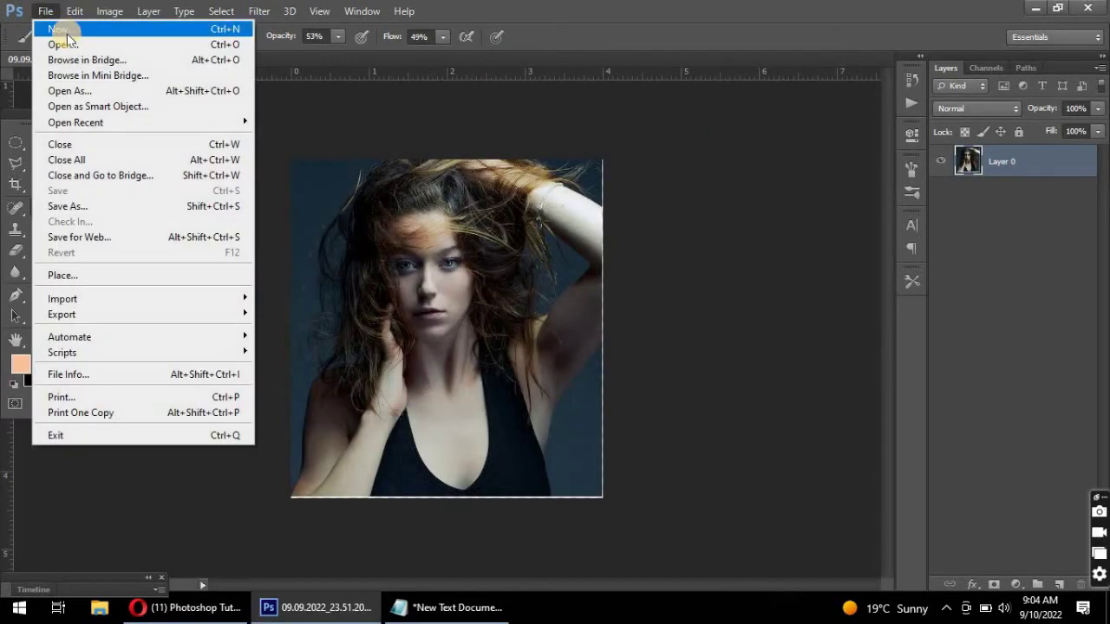
click(82, 46)
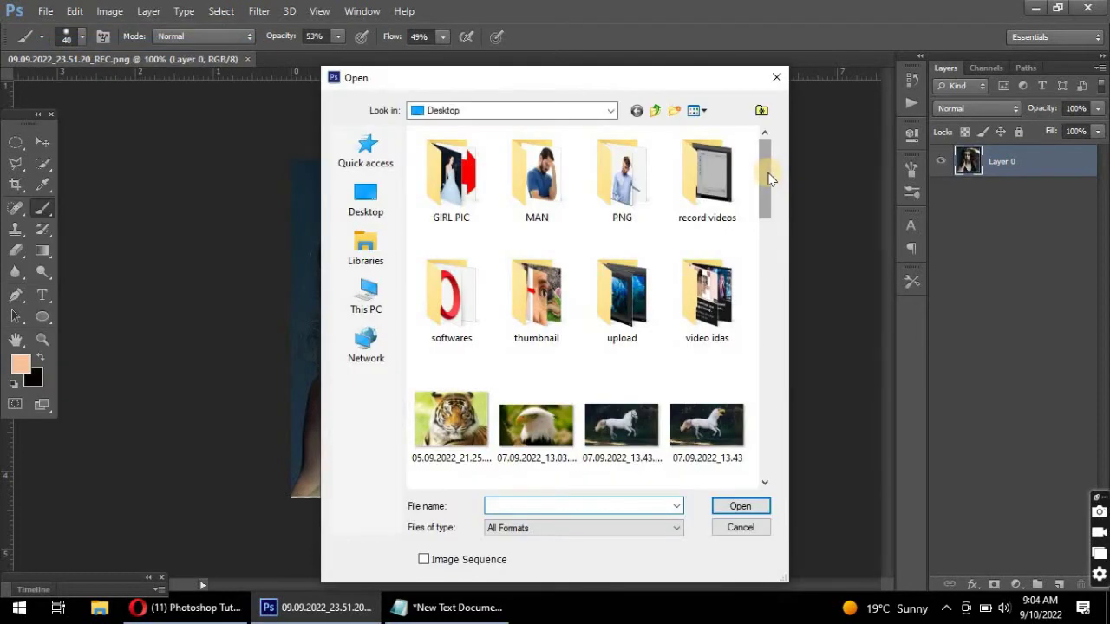
mouse_move(765, 174)
mouse_down()
mouse_move(797, 277)
mouse_move(798, 342)
mouse_up()
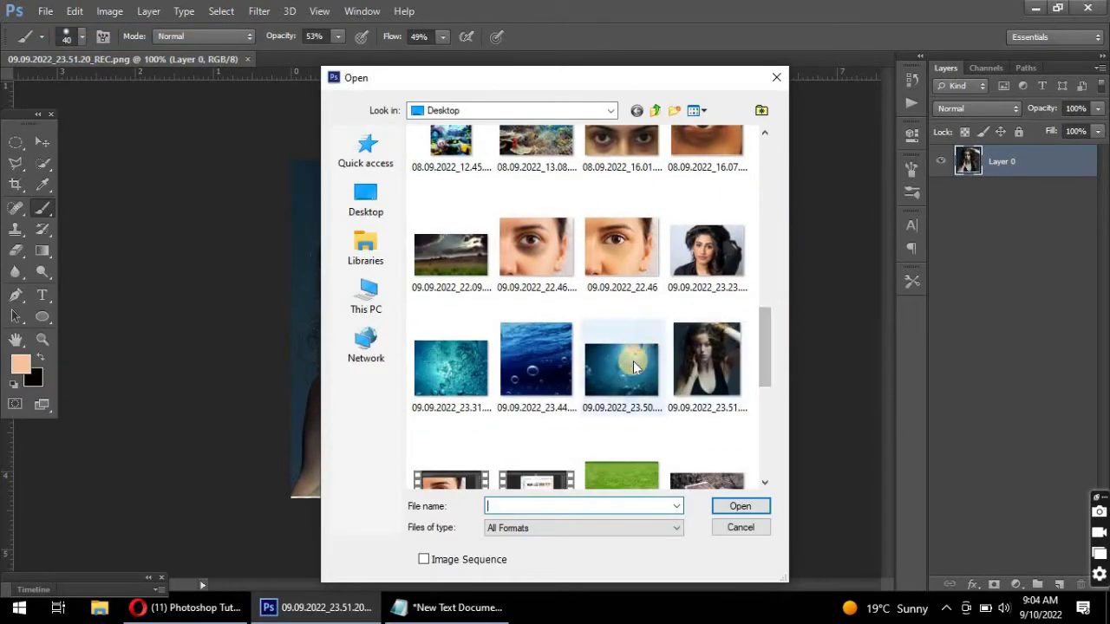
click(637, 355)
click(737, 505)
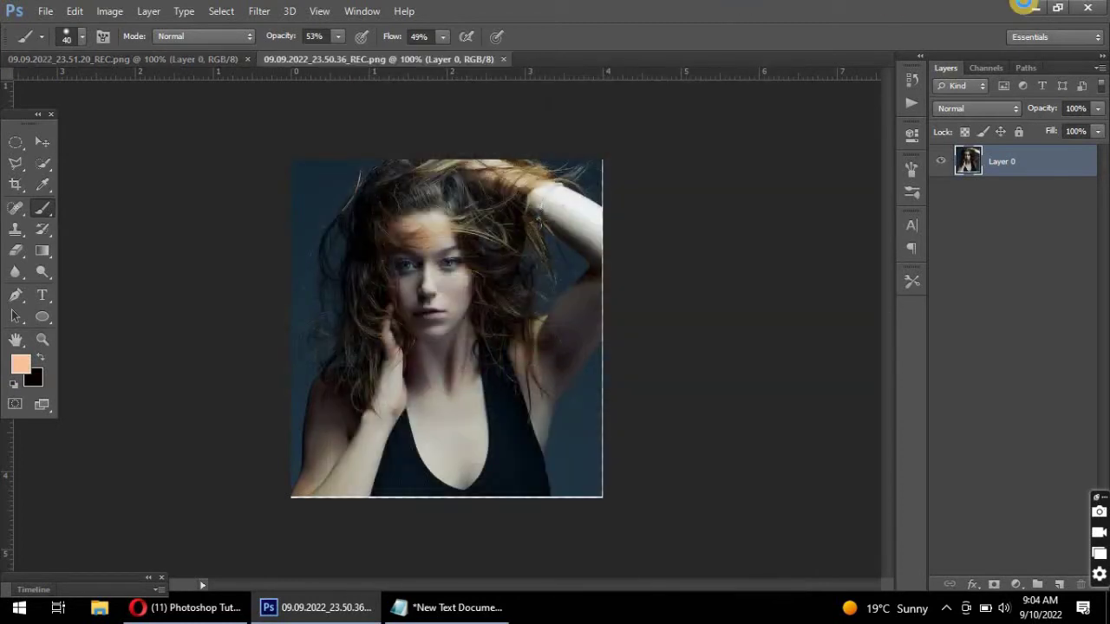
click(41, 139)
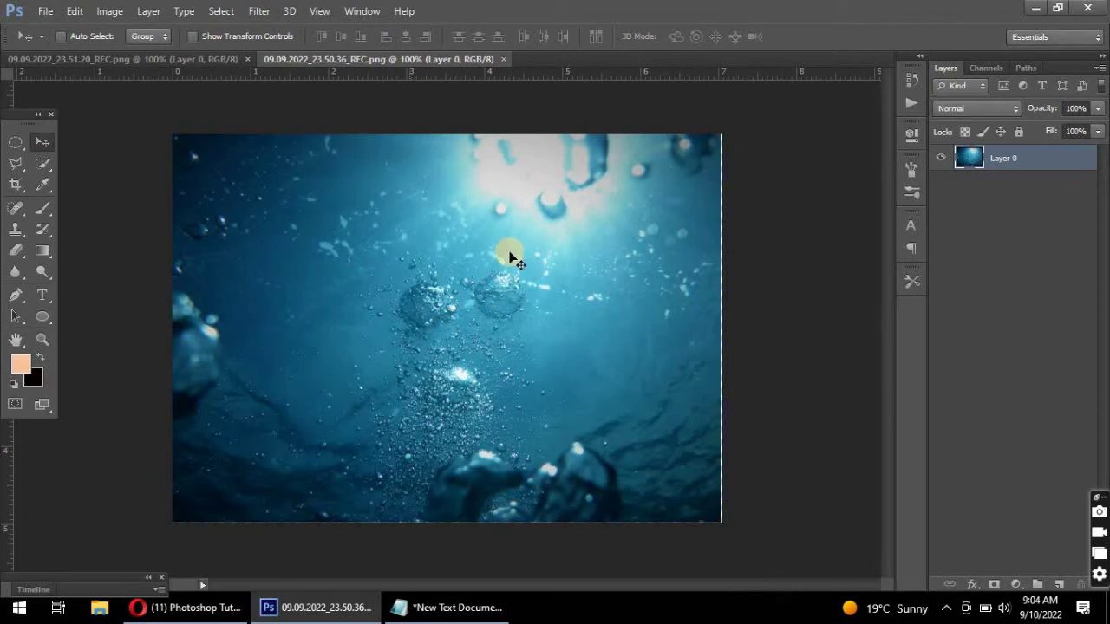
Duplicate the portrait layer and drag the bubbles image into the portrait document as Layer 1
click(159, 58)
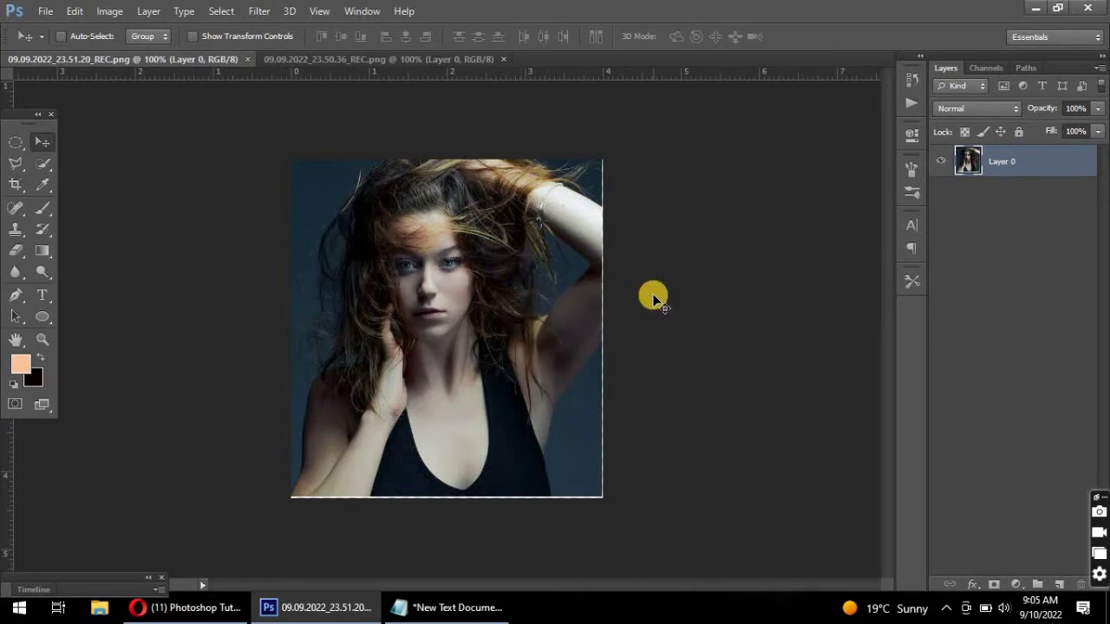
key(ctrl+j)
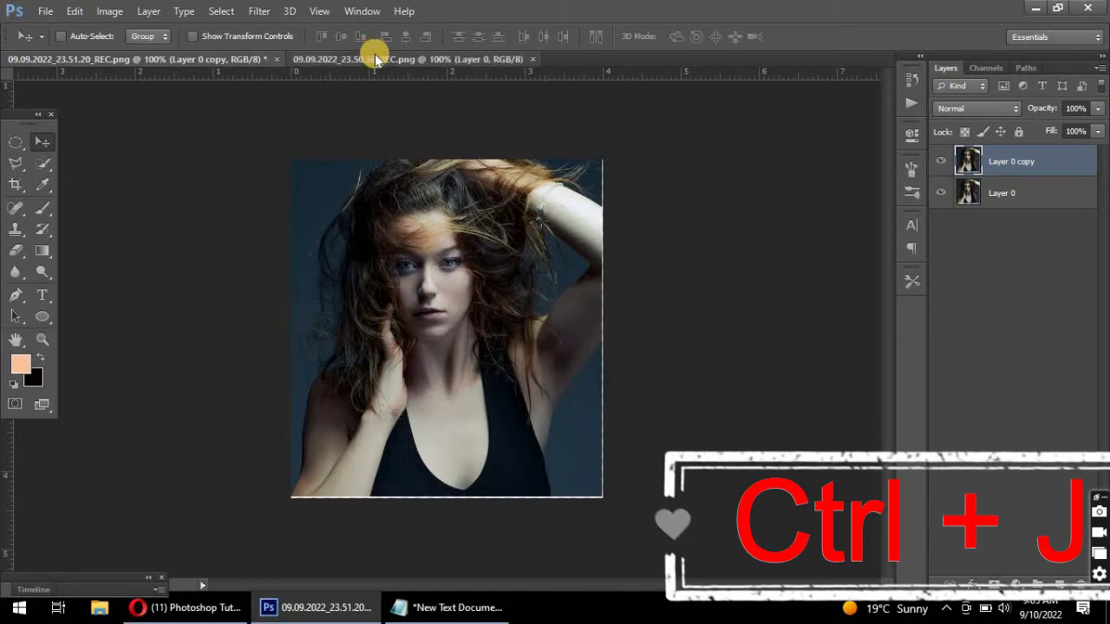
drag(954, 157, 512, 279)
drag(568, 301, 203, 63)
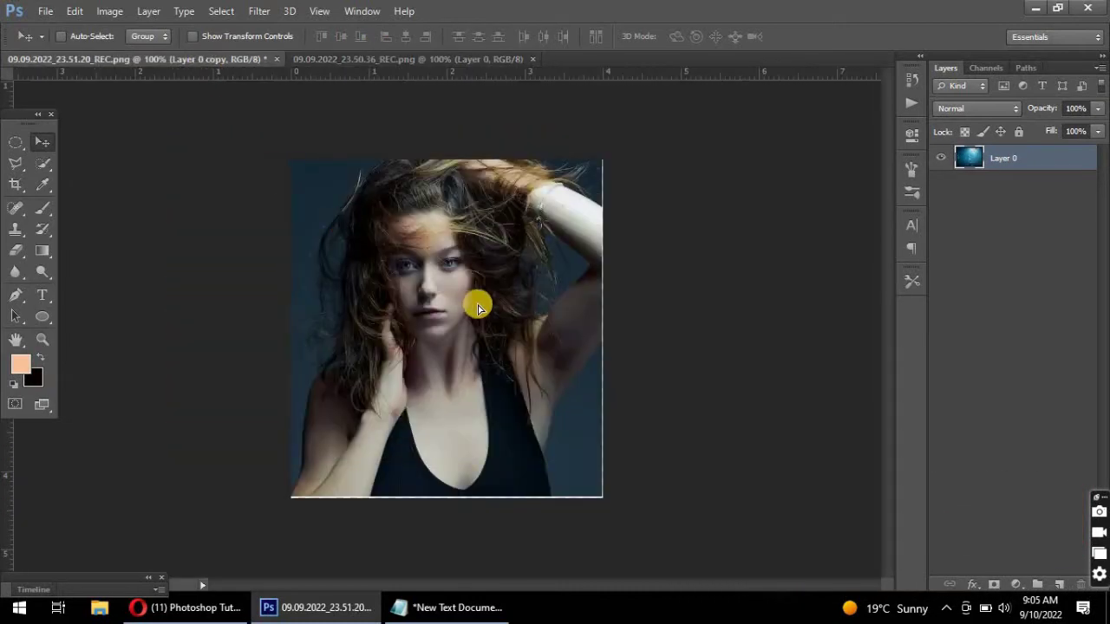
mouse_move(204, 62)
mouse_down()
mouse_move(474, 310)
mouse_move(527, 293)
mouse_up()
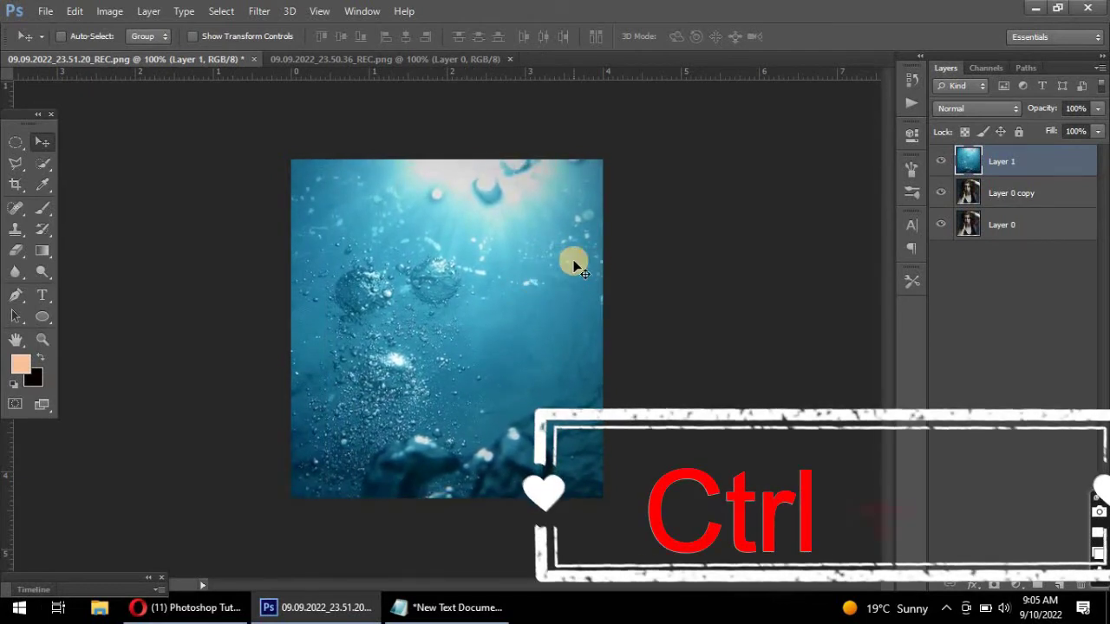
key(ctrl+t)
Scale the bubbles layer to about 136% so it covers the whole portrait canvas
mouse_move(657, 120)
mouse_down()
mouse_move(788, 5)
mouse_move(870, 5)
mouse_move(857, 4)
mouse_up()
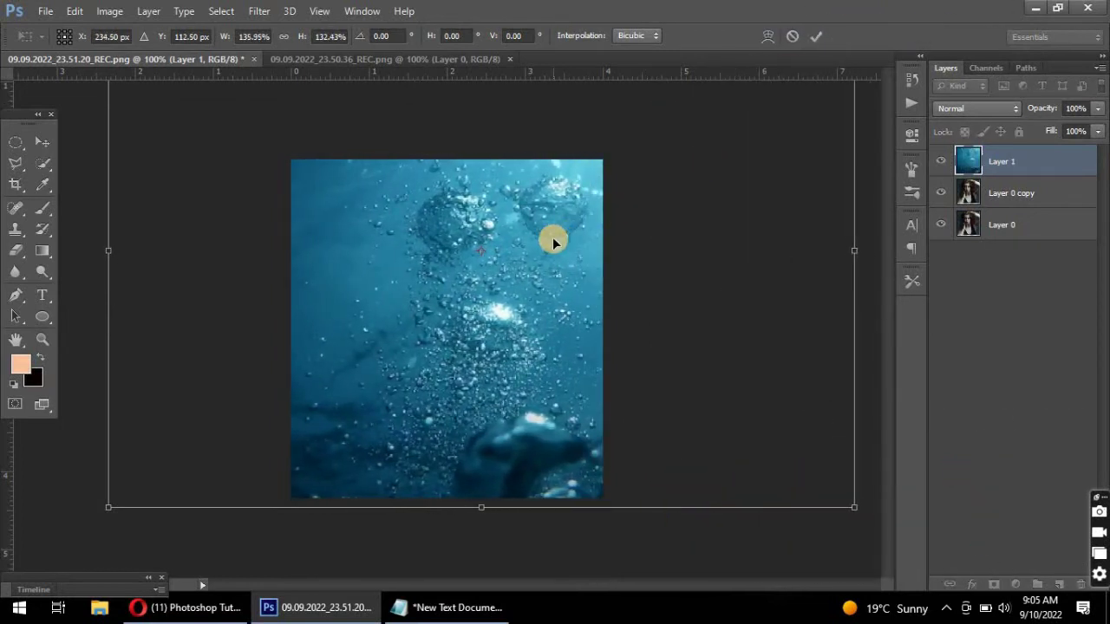
drag(552, 248, 554, 238)
drag(483, 498, 483, 512)
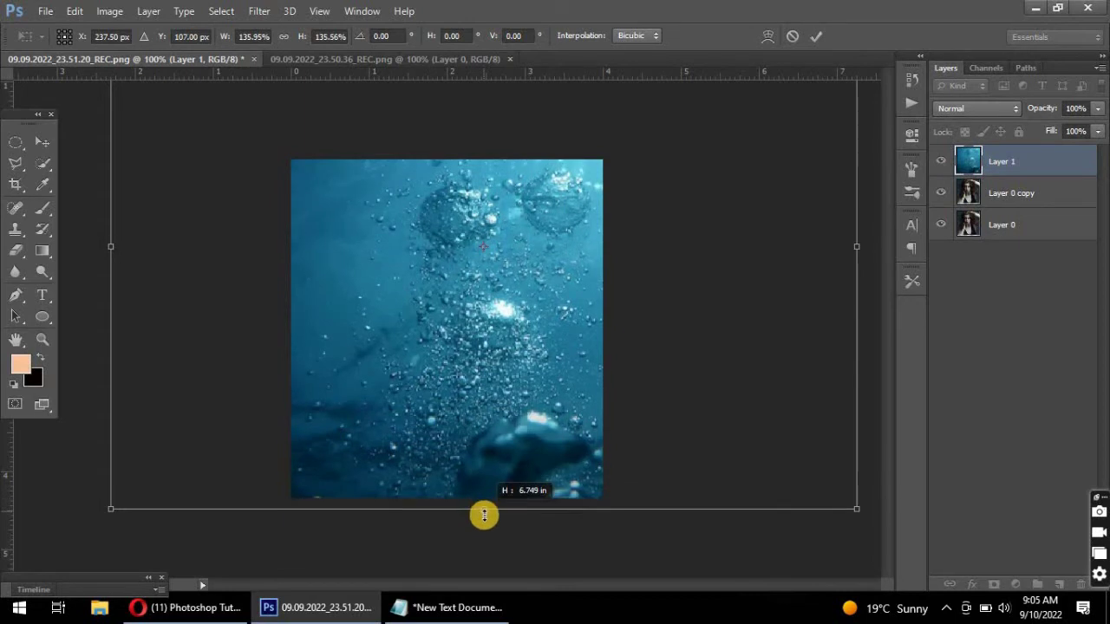
drag(491, 371, 496, 371)
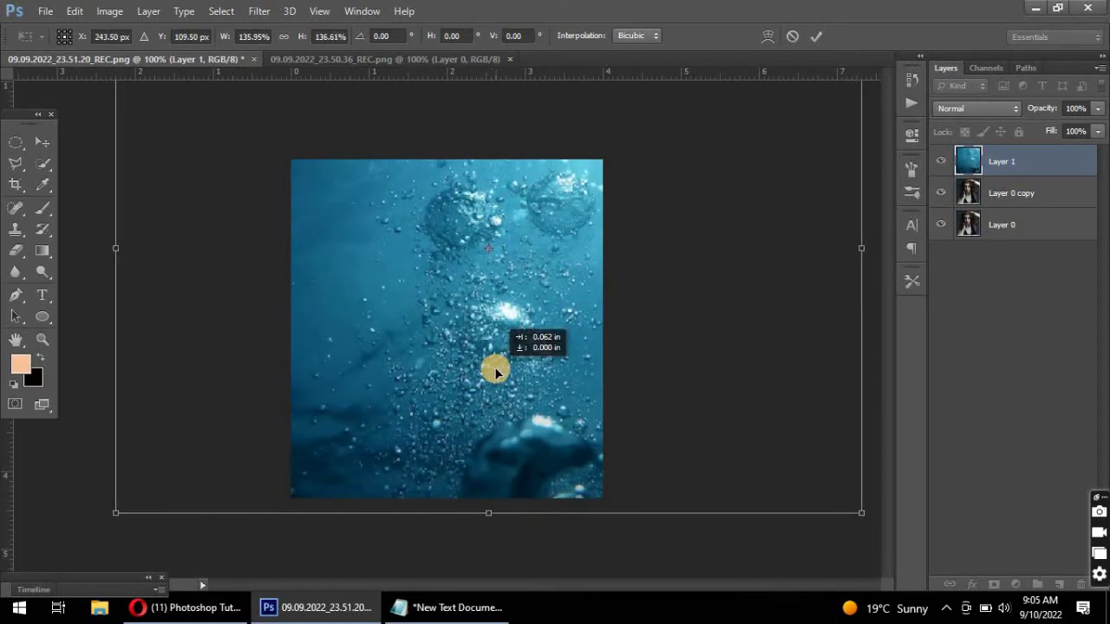
key(Return)
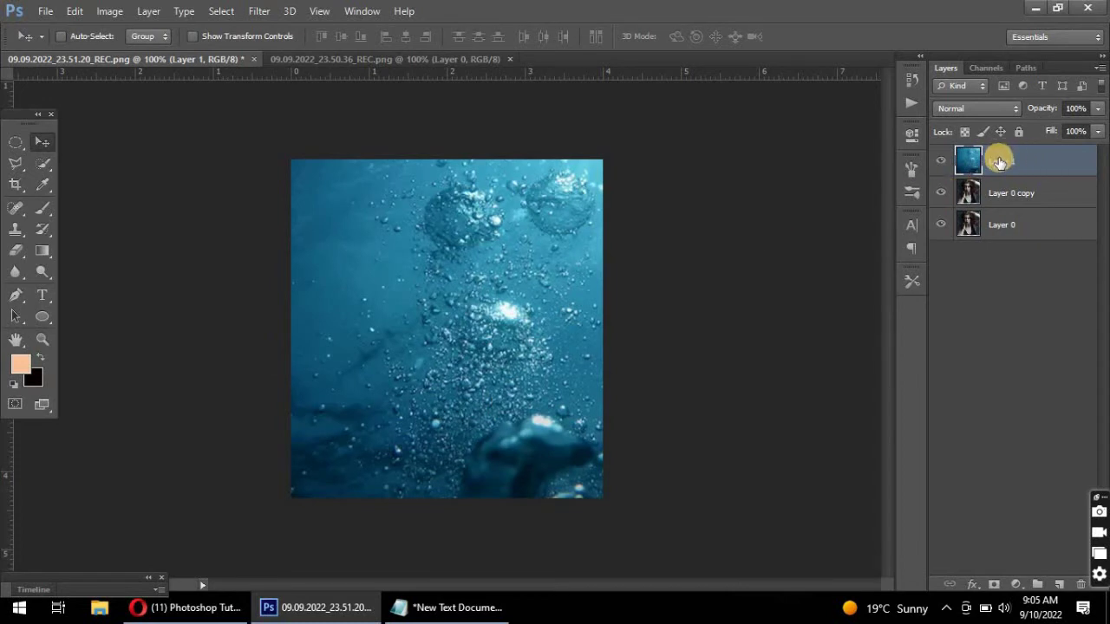
Duplicate the bubbles layer, hide the copy, and set Layer 1's blend mode to Color
key(ctrl+j)
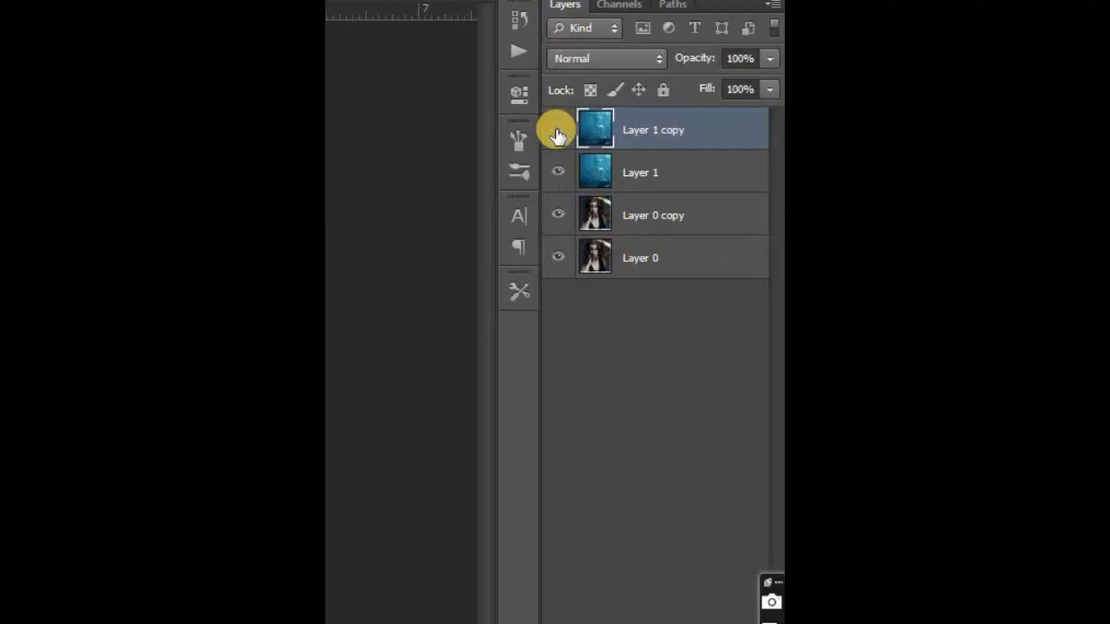
click(941, 162)
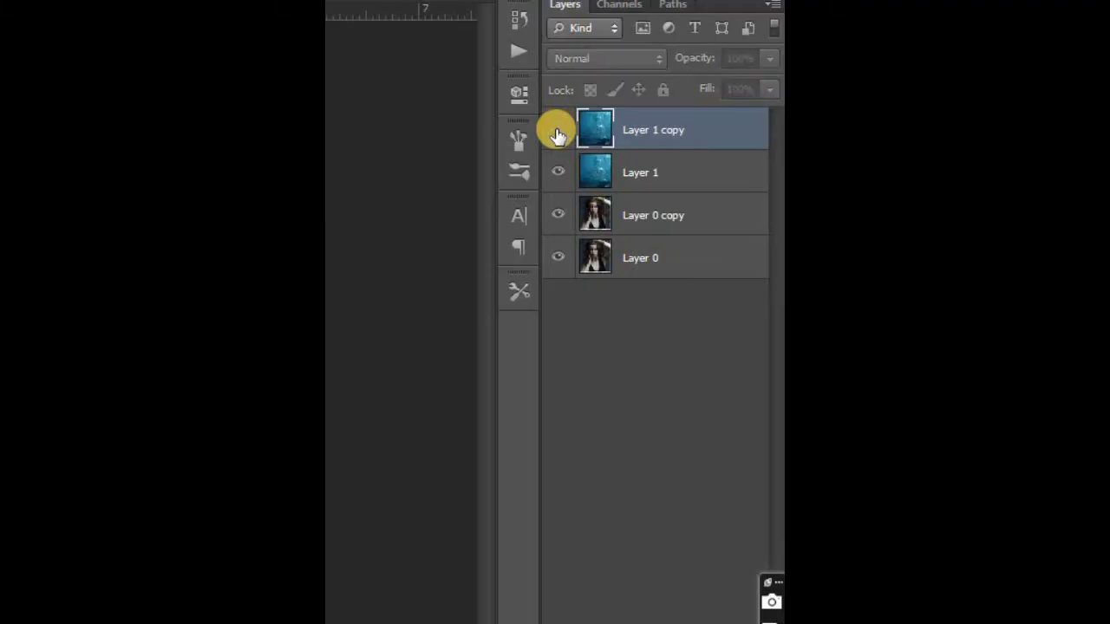
click(675, 184)
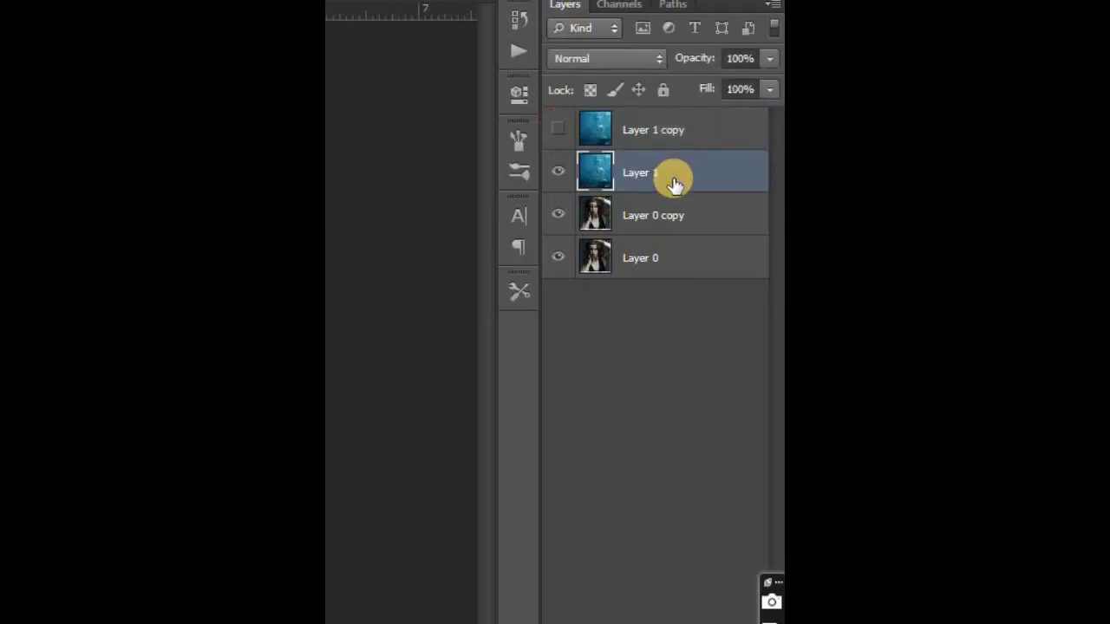
click(611, 59)
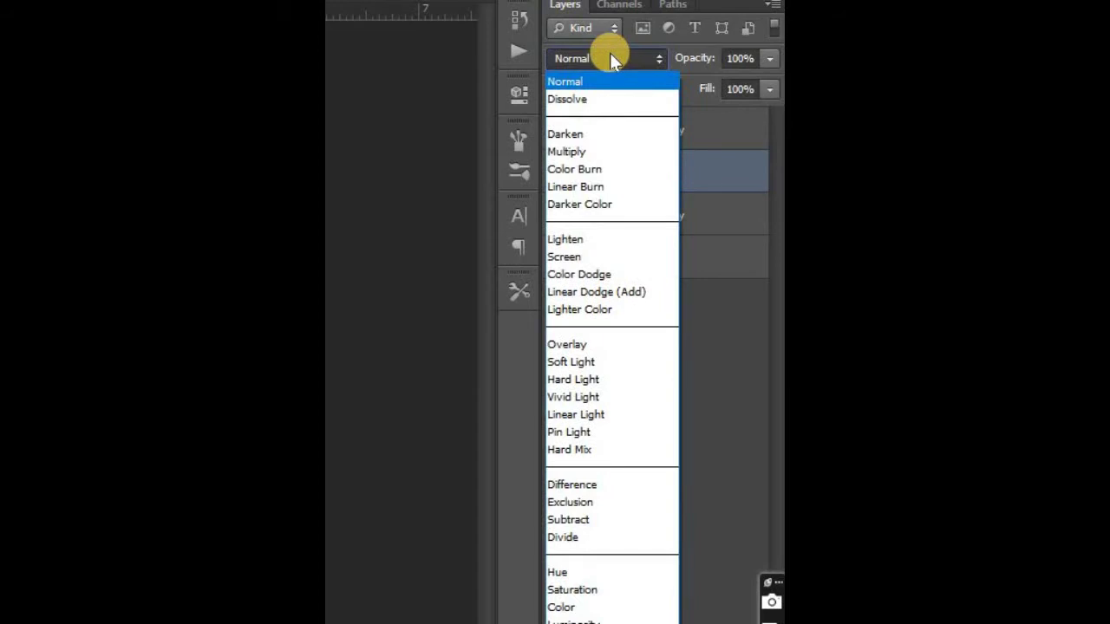
click(639, 608)
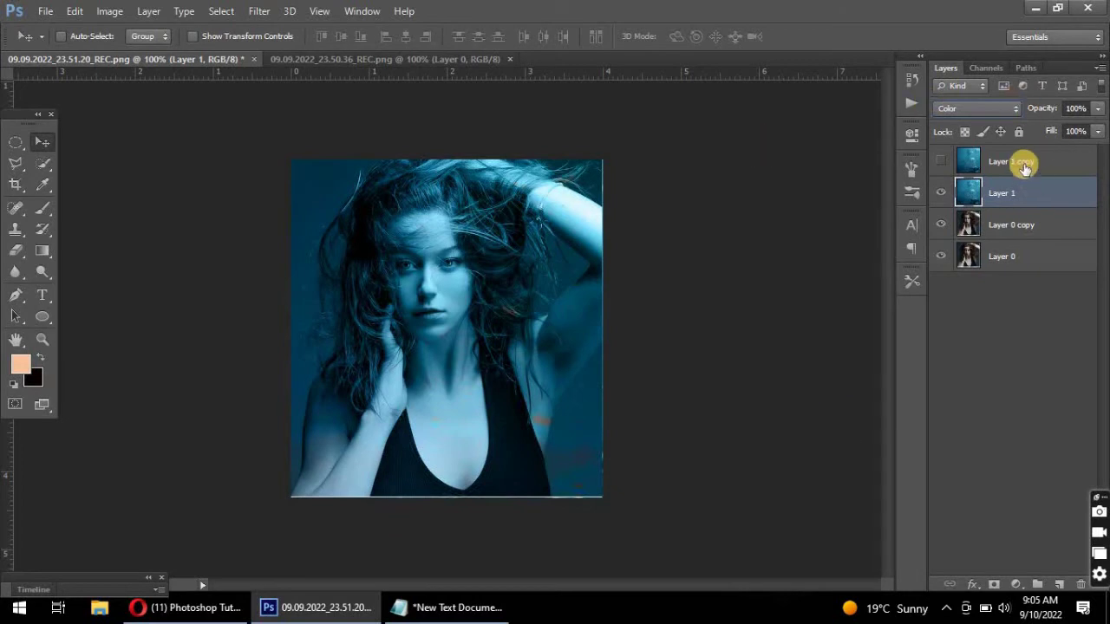
Make Layer 1 copy visible and set its blend mode to Hard Light
click(1024, 168)
click(939, 164)
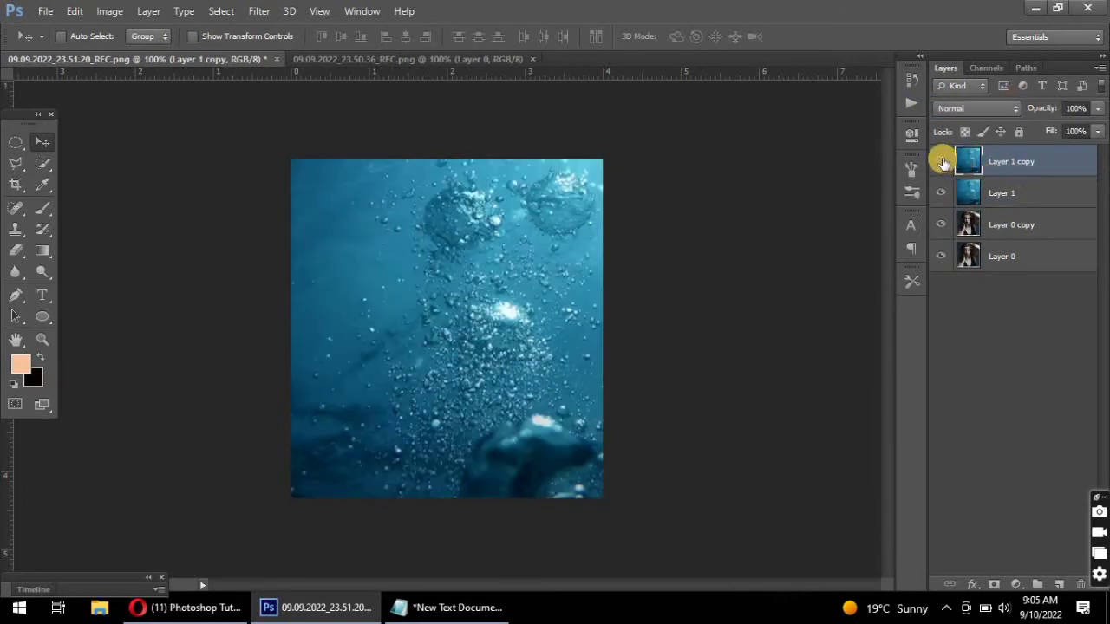
click(972, 105)
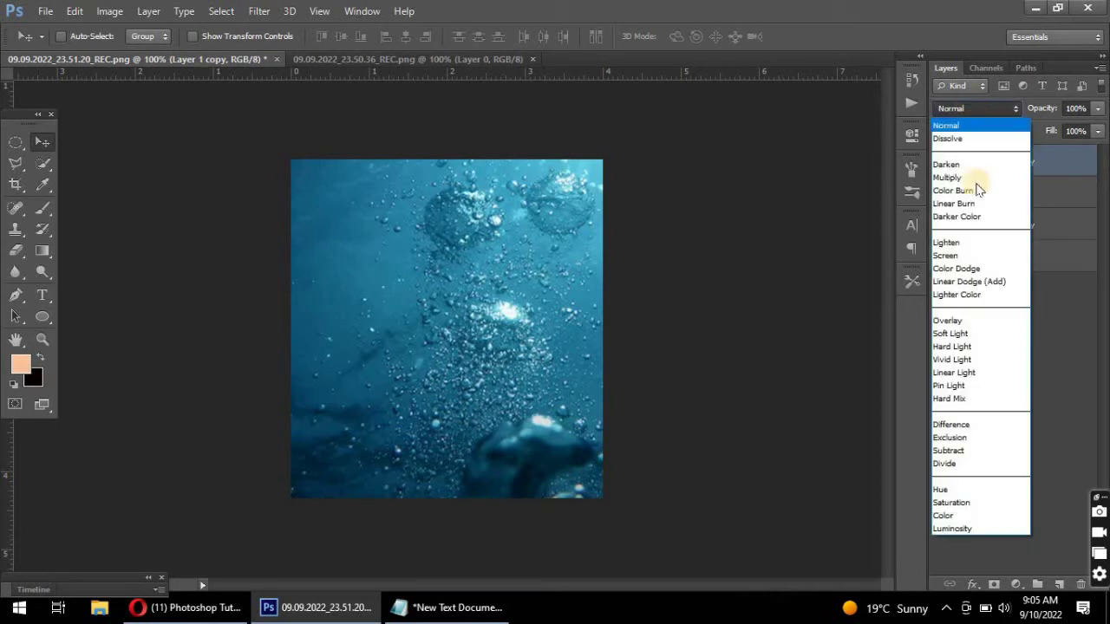
click(963, 350)
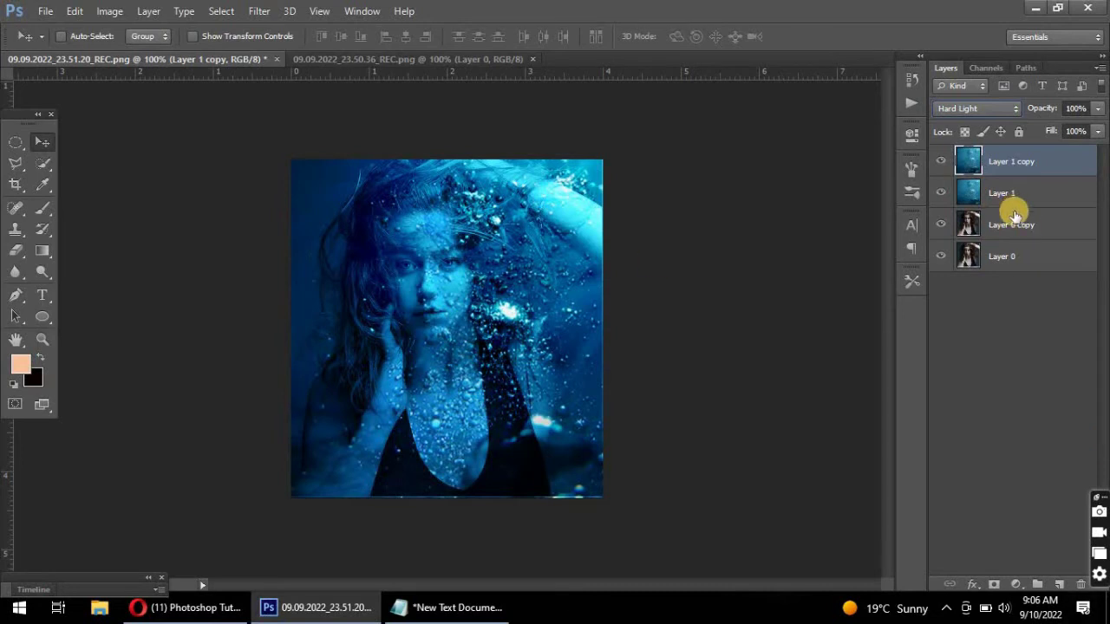
click(258, 11)
mouse_move(286, 113)
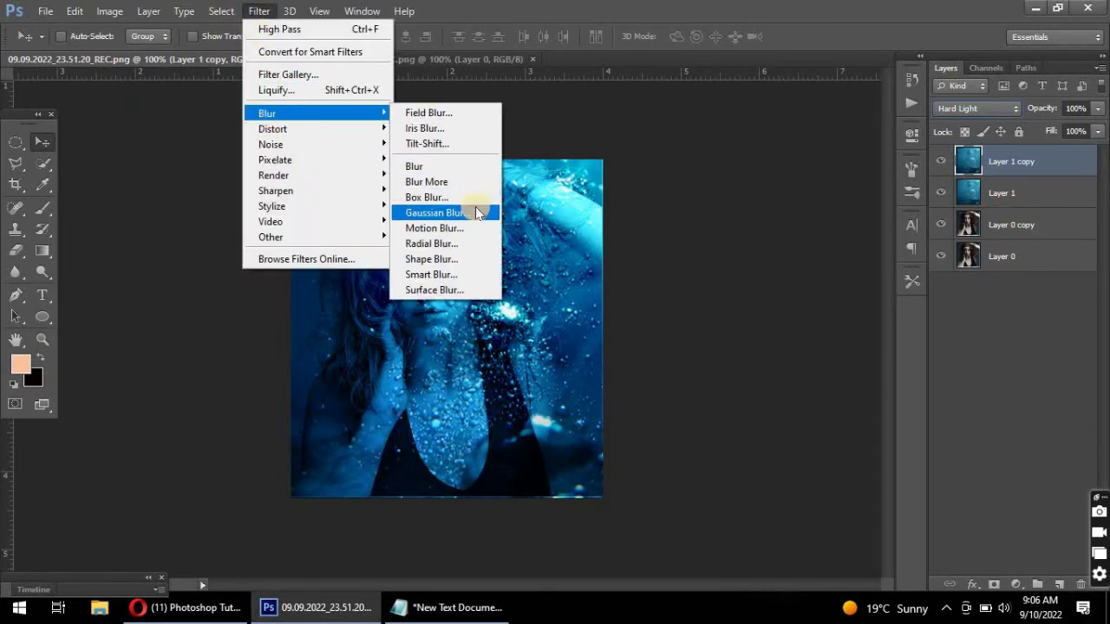
Soften Layer 1 copy's bubbles with a 0.4-pixel Gaussian Blur
click(476, 209)
drag(595, 330, 537, 338)
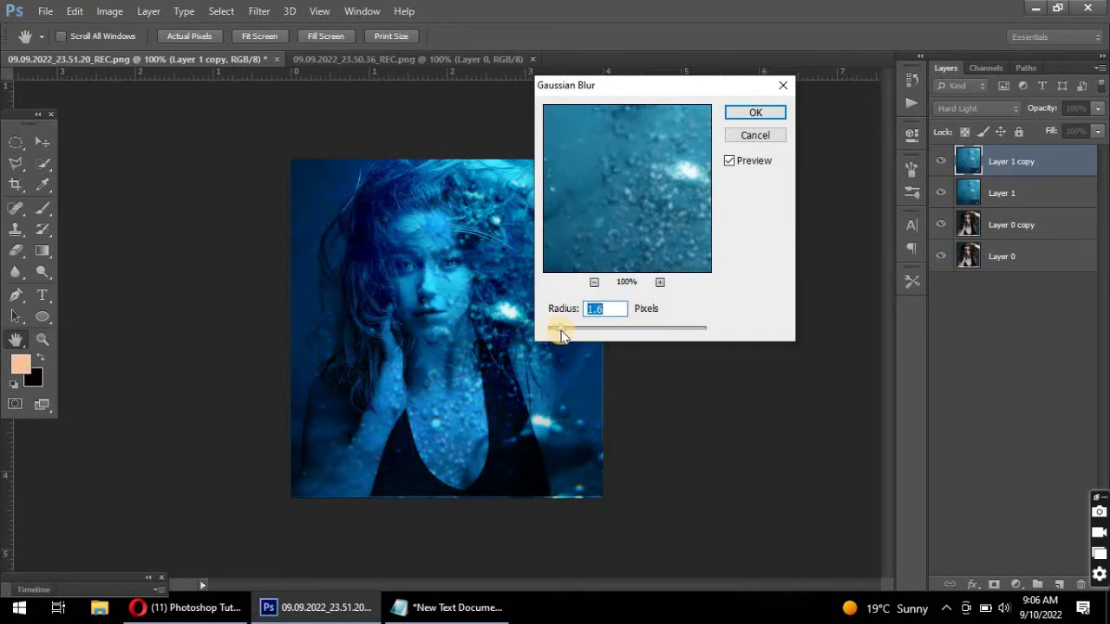
drag(559, 336, 552, 335)
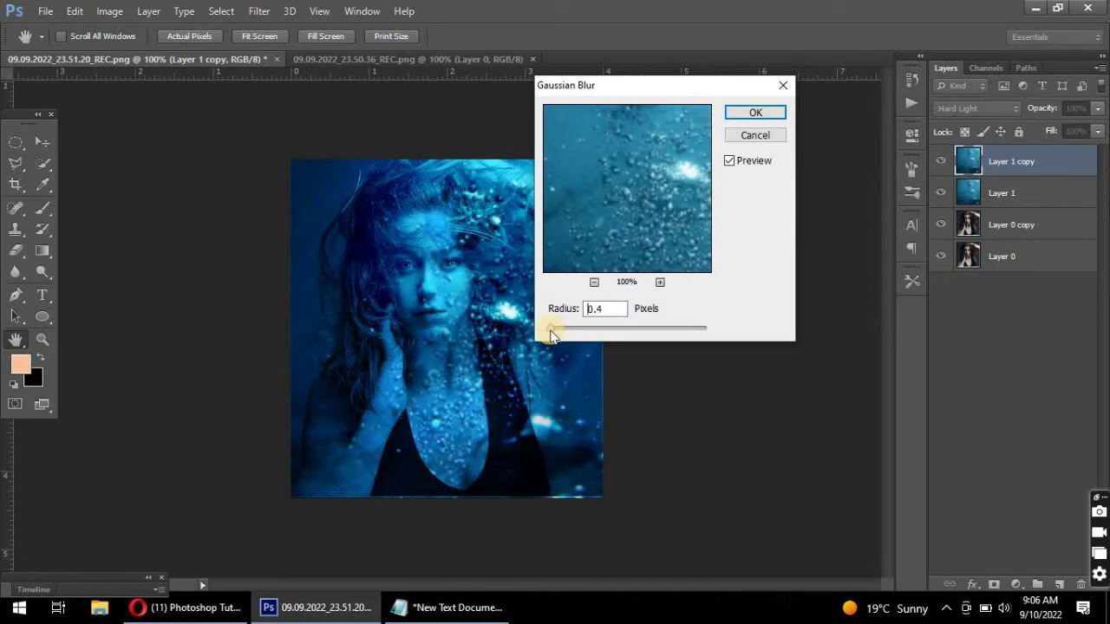
click(751, 114)
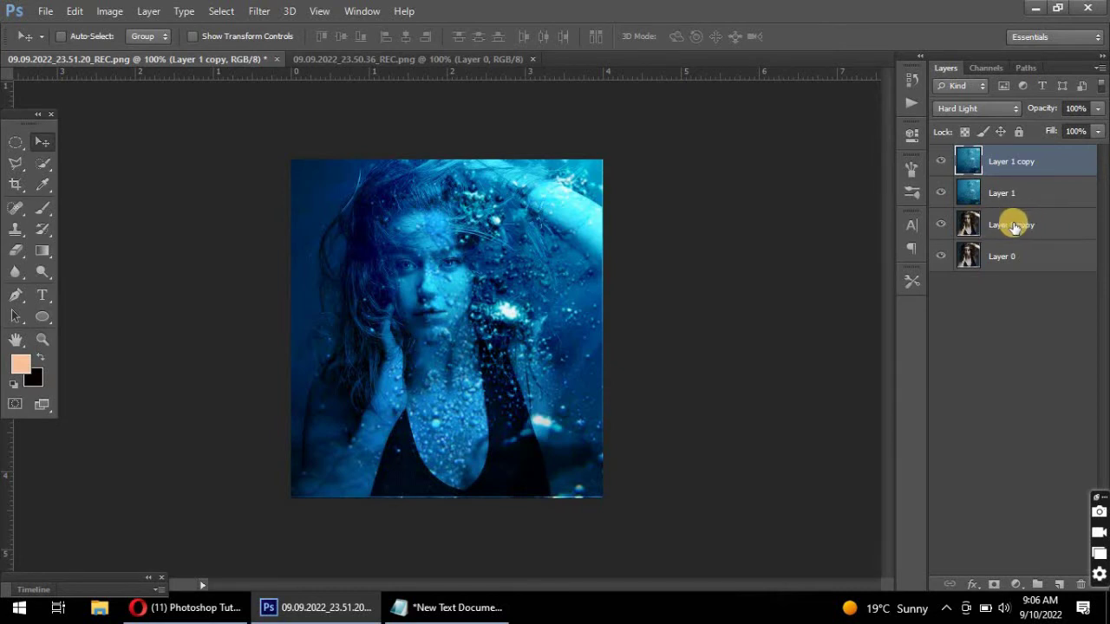
drag(1013, 227, 1009, 161)
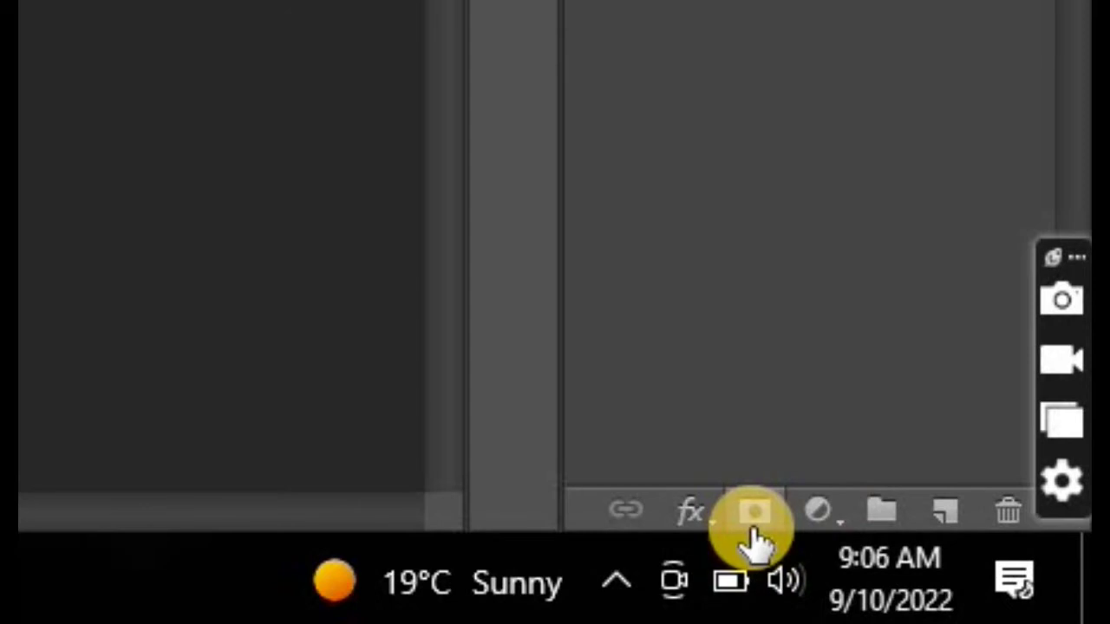
Give Layer 0 copy a layer mask filled via Apply Image with the merged image in Multiply
click(754, 513)
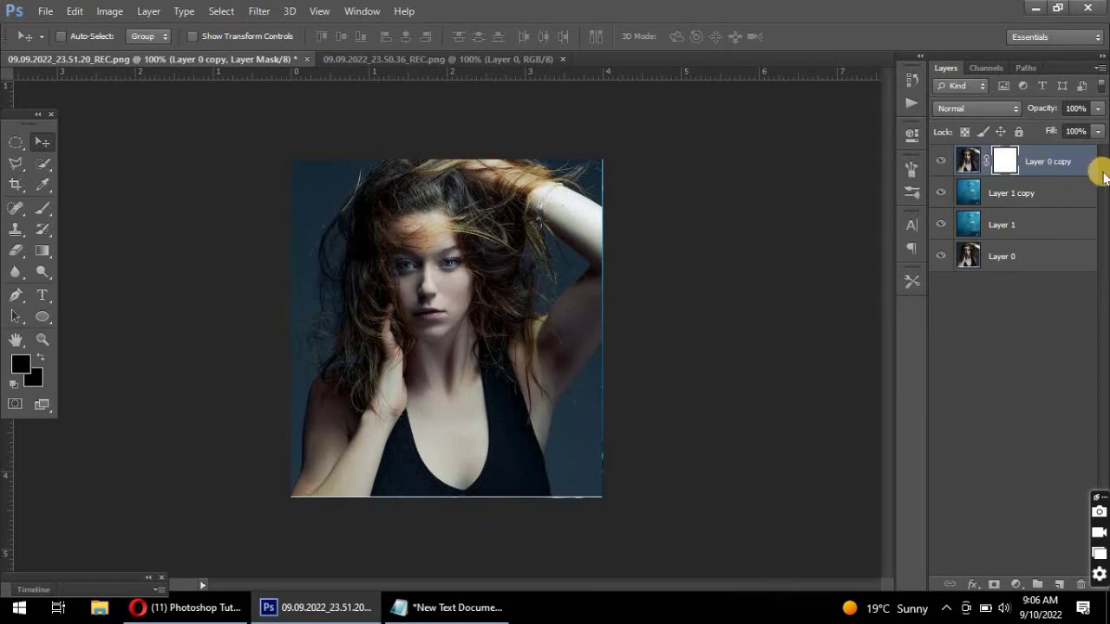
click(106, 12)
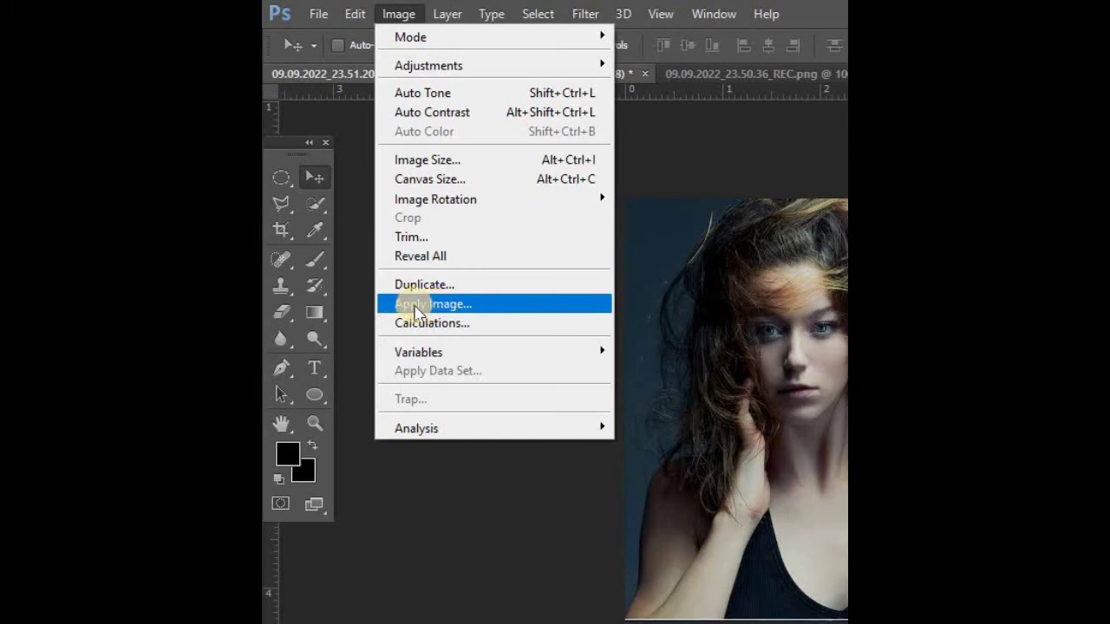
click(479, 312)
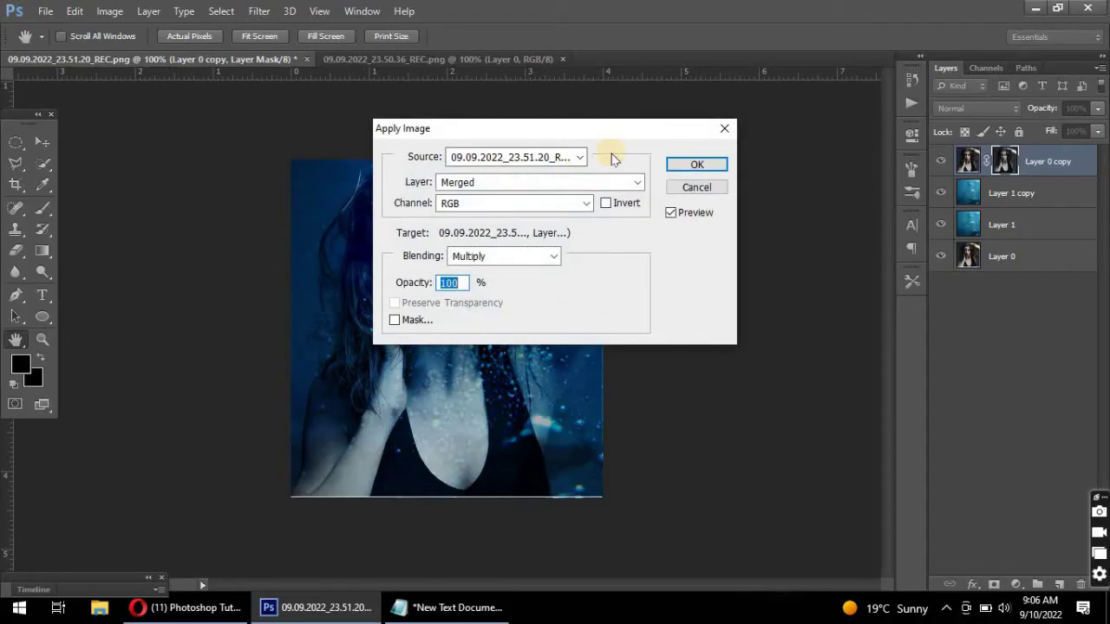
click(694, 164)
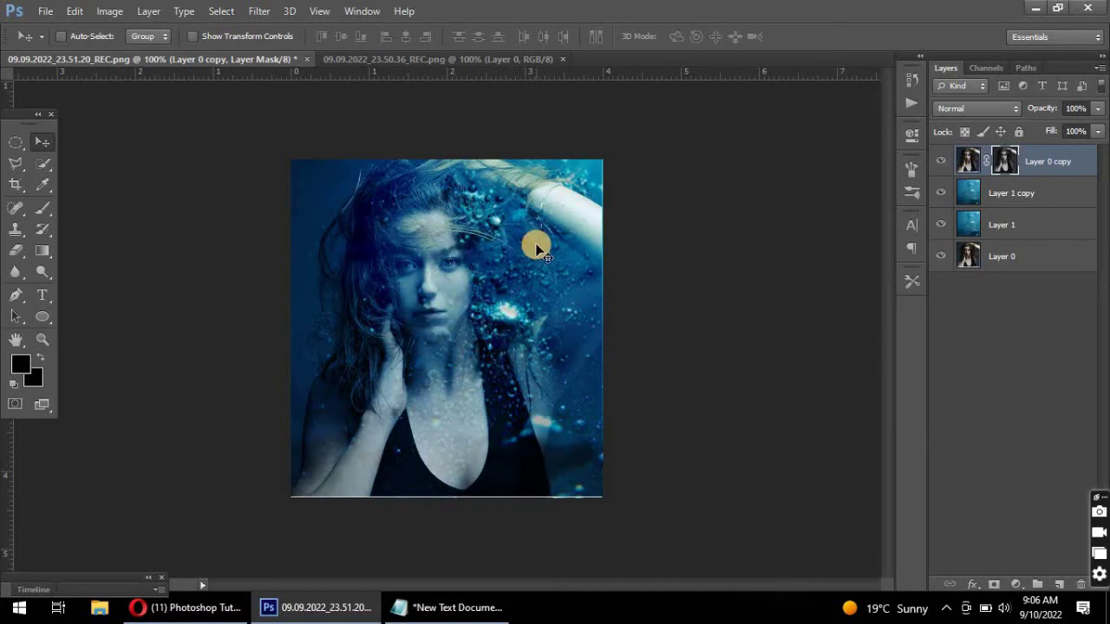
Lower Layer 0 copy's opacity to about 48% so more blue shows over her face
click(1098, 109)
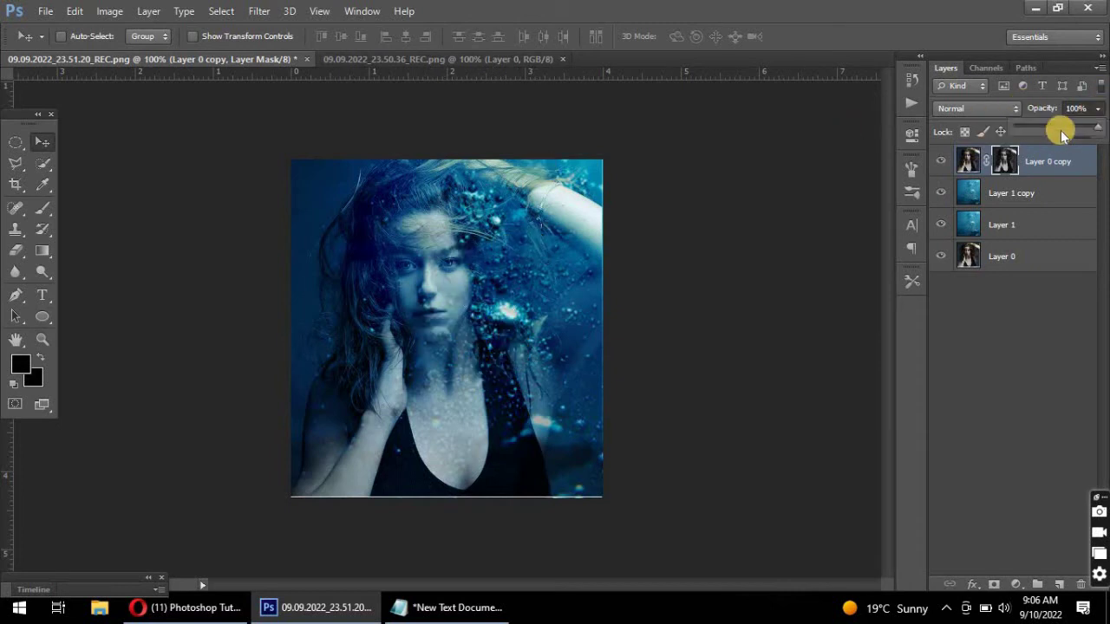
drag(1062, 134, 1059, 127)
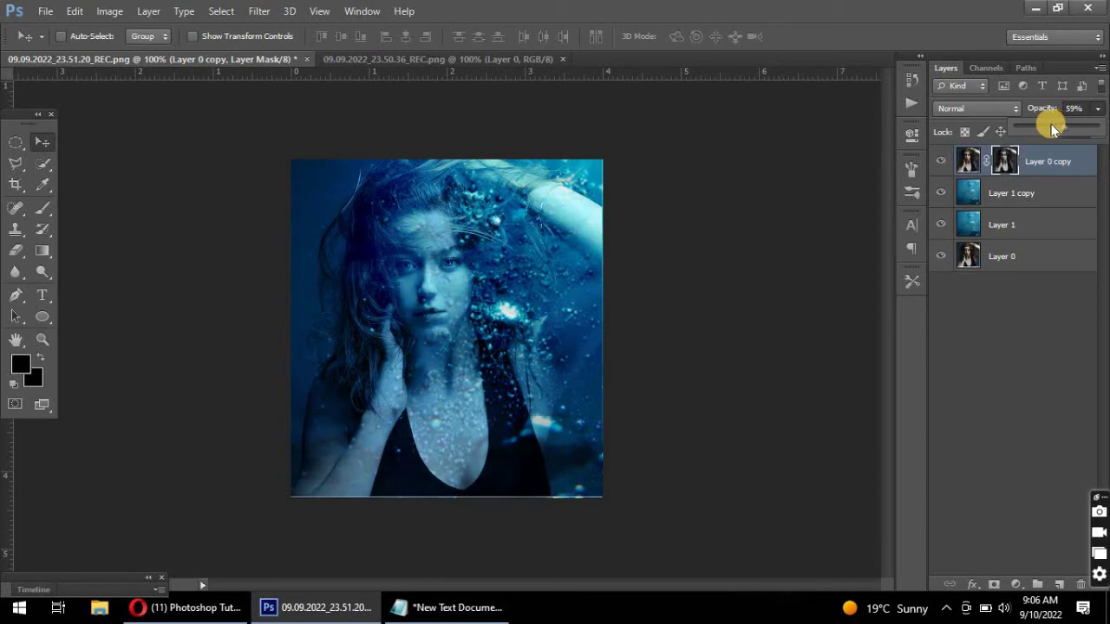
drag(1049, 124, 1055, 123)
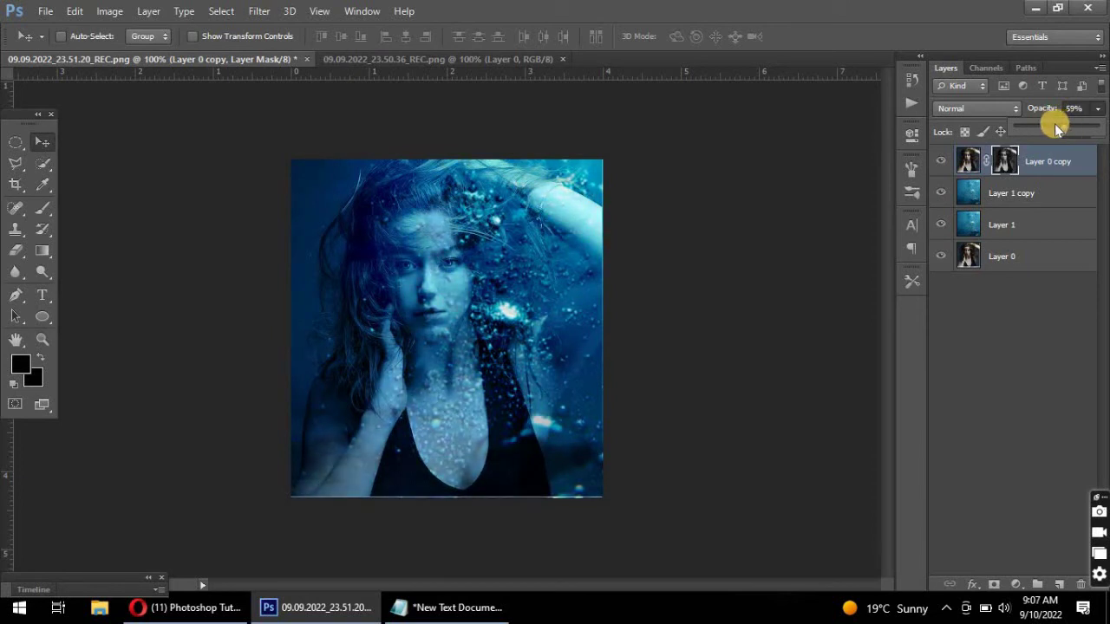